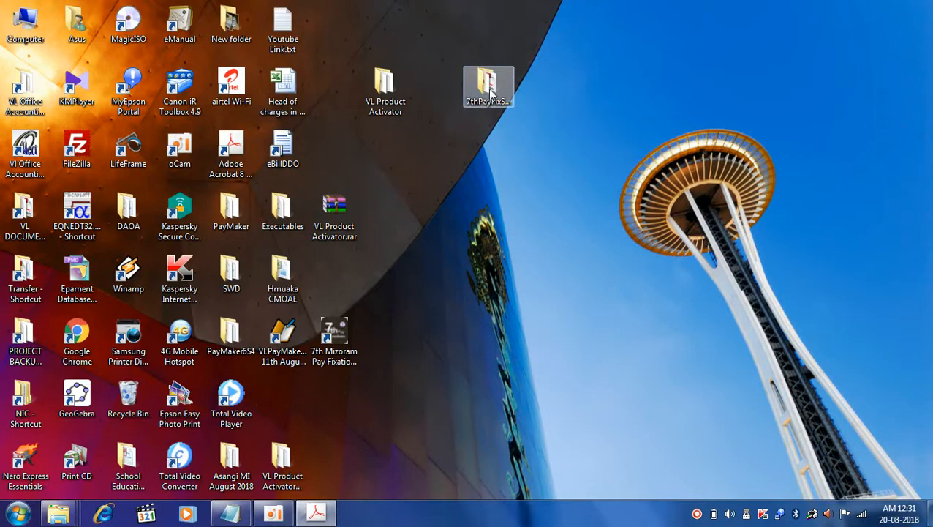
Step: Switch to the 7th Pay Fixation user guide PDF in Adobe Acrobat and try its 7thPayFixSoftware.rar download link
click(316, 513)
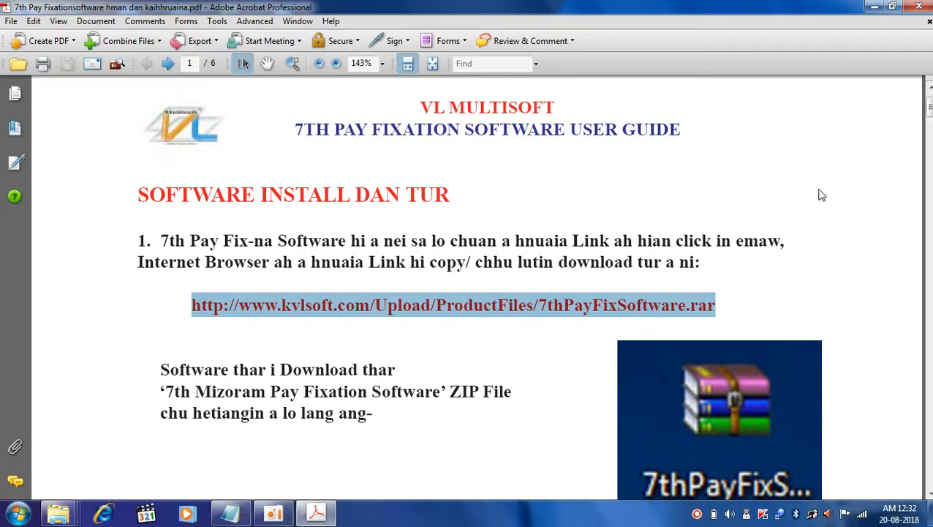
scroll(822, 194, down, 1)
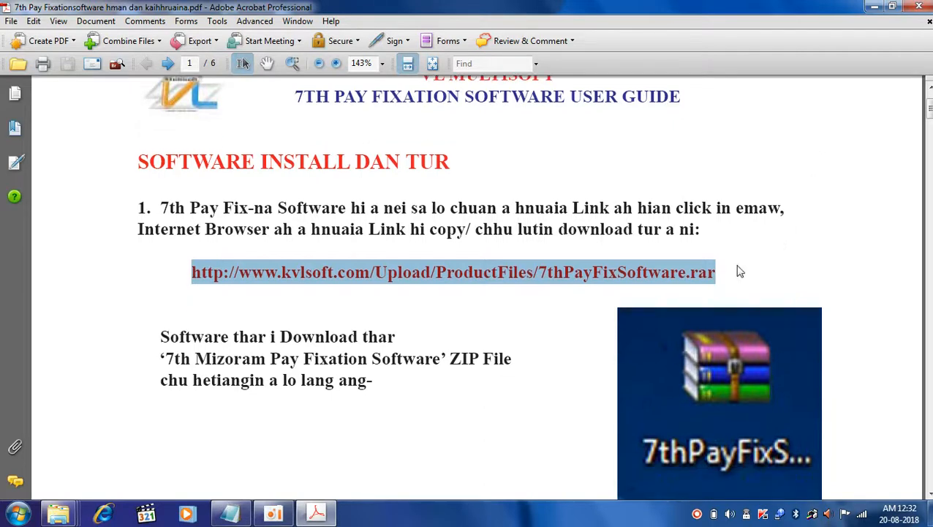
click(596, 282)
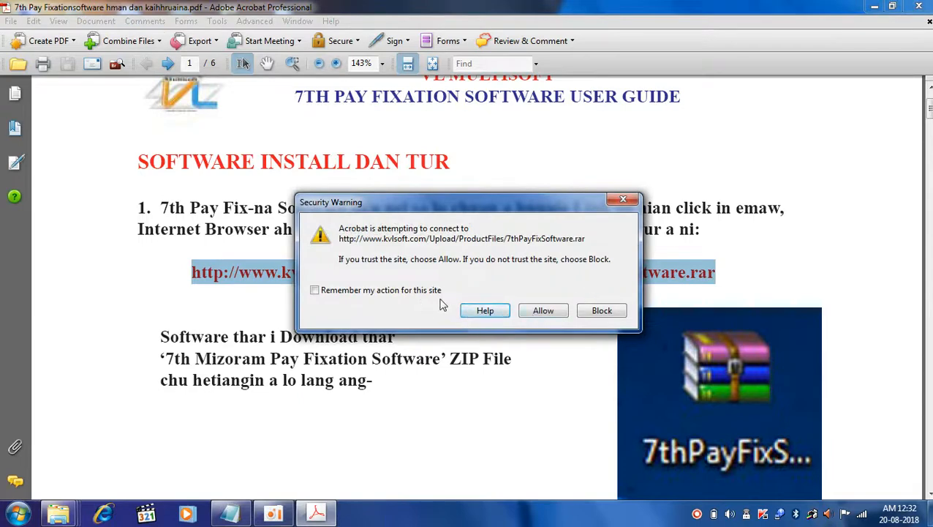
click(623, 198)
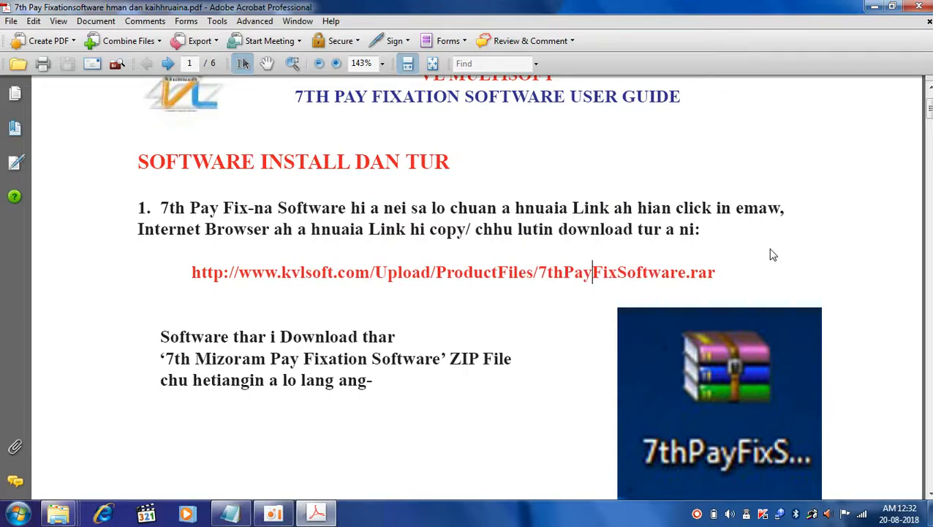
click(875, 7)
Step: Launch 7th Mizoram Pay Fixation 19 August 2018.exe from the 7thPayFixSoftware folder, and clear the folder window out of the way
double_click(485, 86)
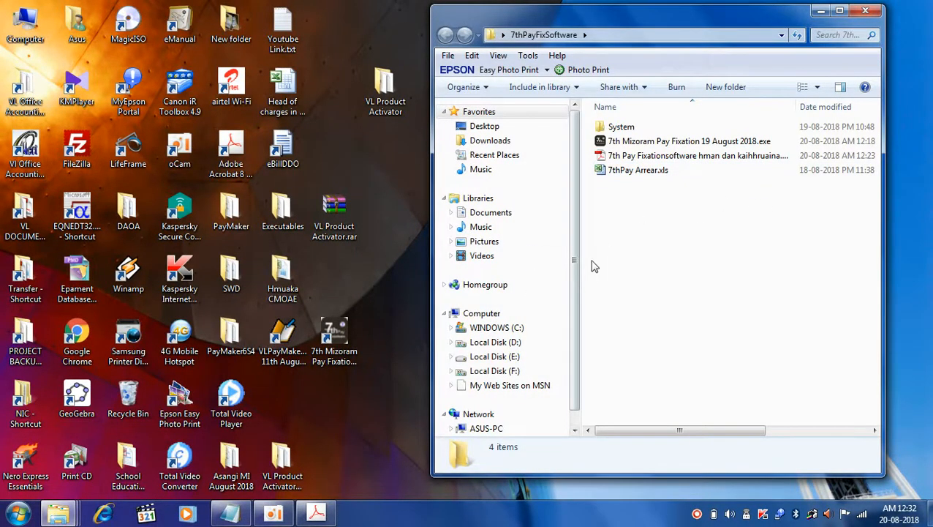
click(677, 144)
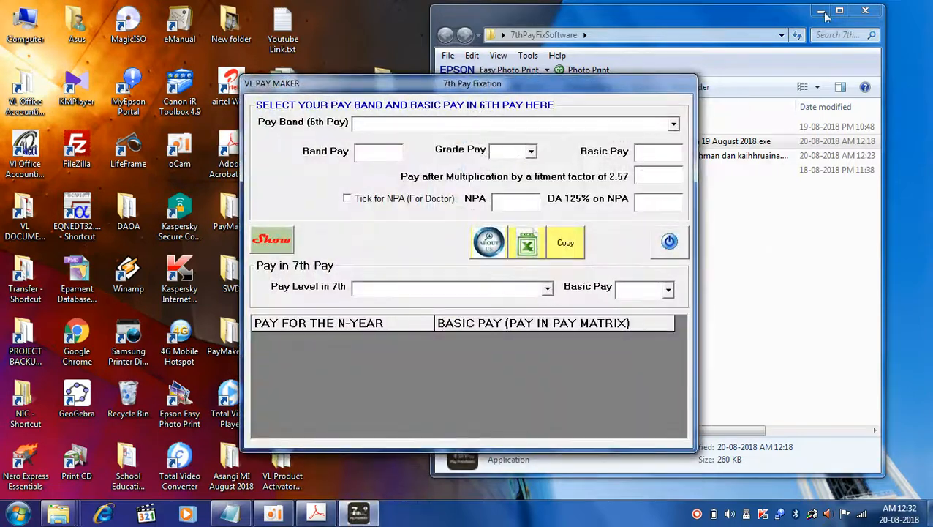
click(821, 10)
drag(583, 90, 776, 57)
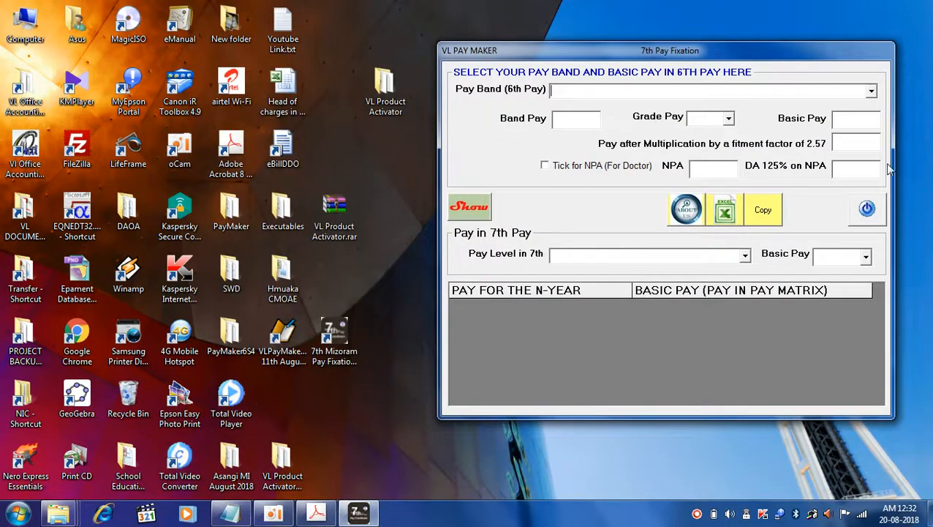
click(872, 91)
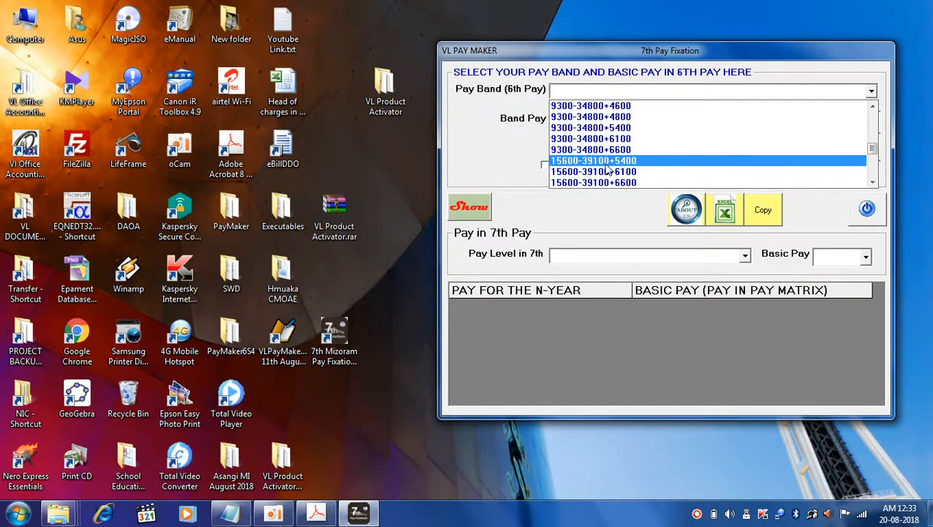
click(606, 162)
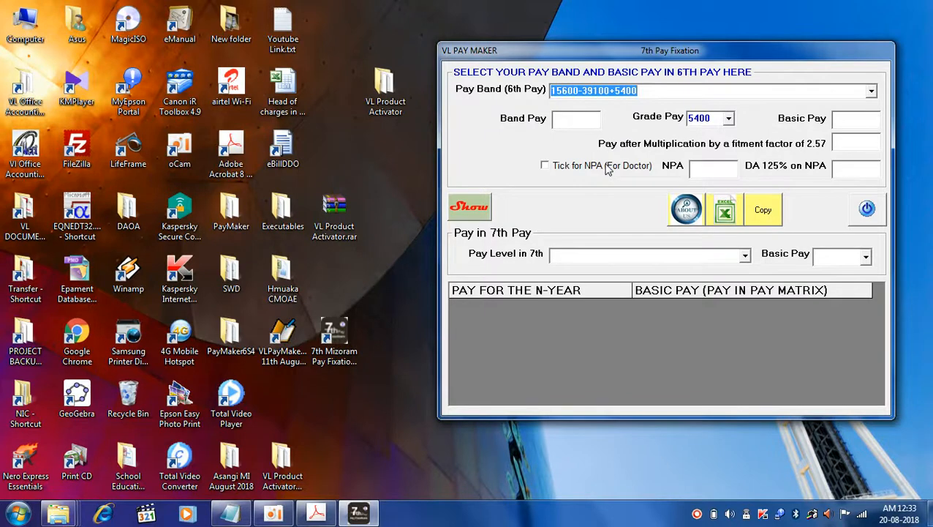
click(587, 121)
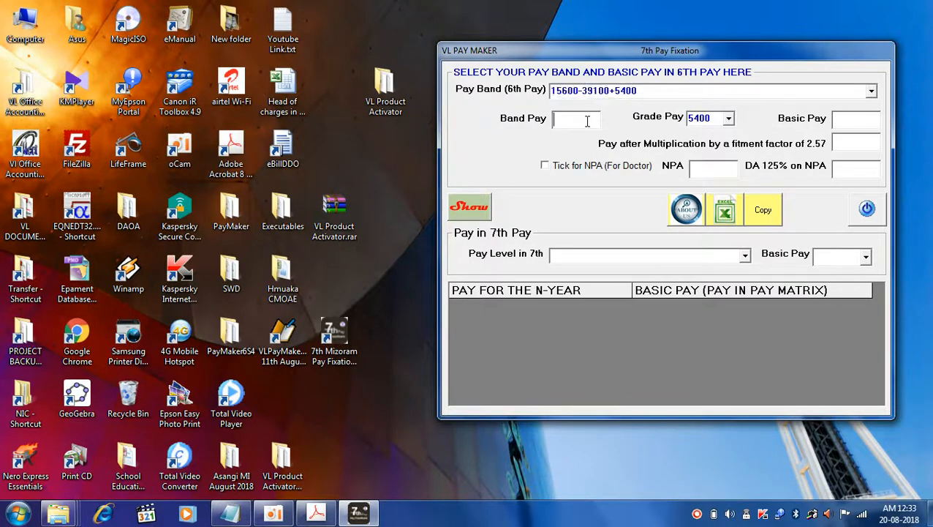
text(15600)
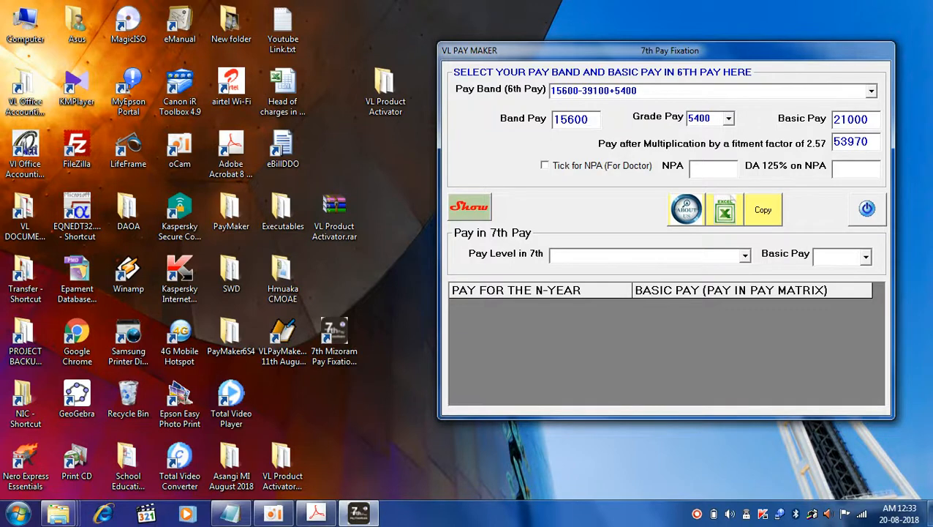
Step: Clear the band pay and enter 21000 as the basic pay instead
drag(594, 123, 404, 140)
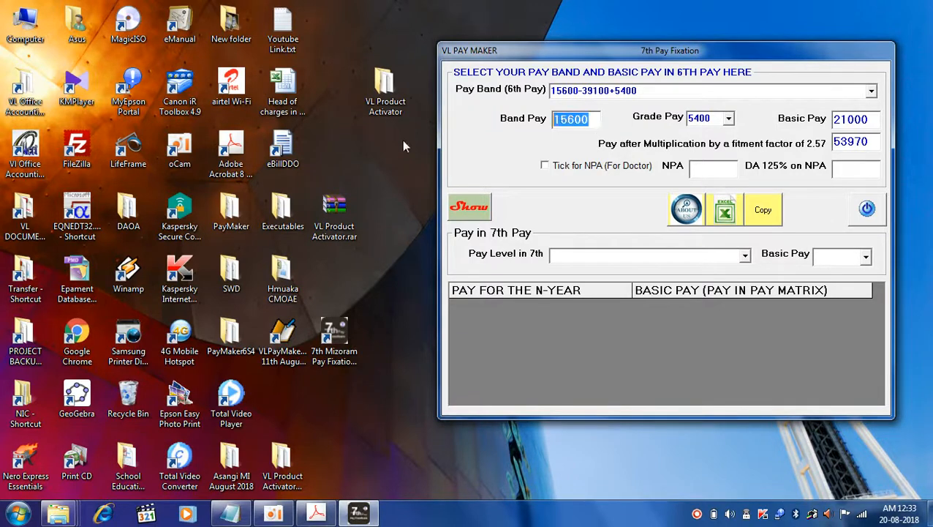
key(BackSpace)
drag(863, 120, 748, 137)
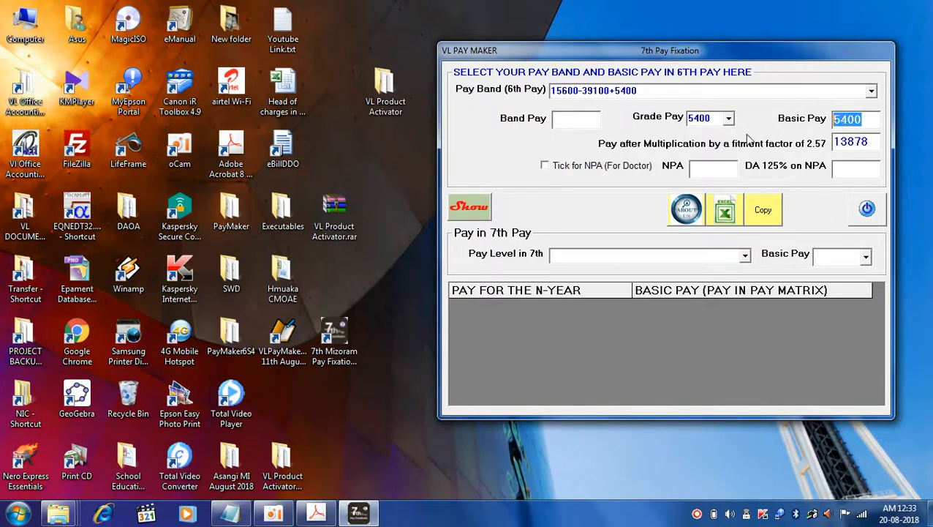
text(21000)
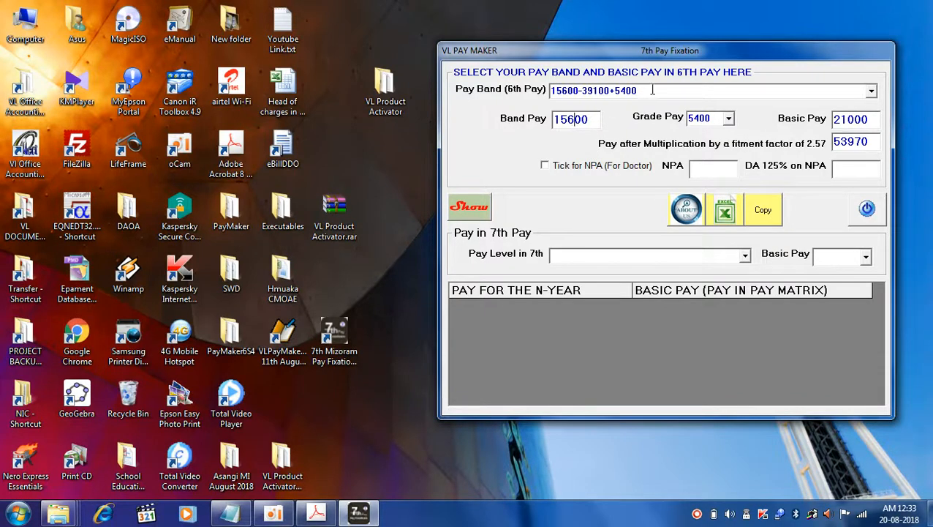
Step: Check the pay band, basic pay and fitment-factor amount, and show the corresponding 7th Pay level and yearly pay table
click(871, 90)
click(872, 91)
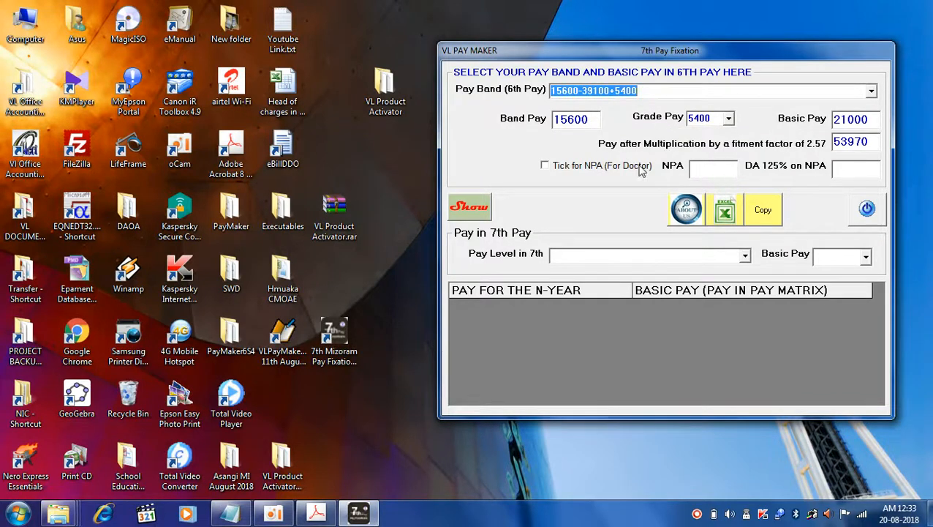
double_click(872, 120)
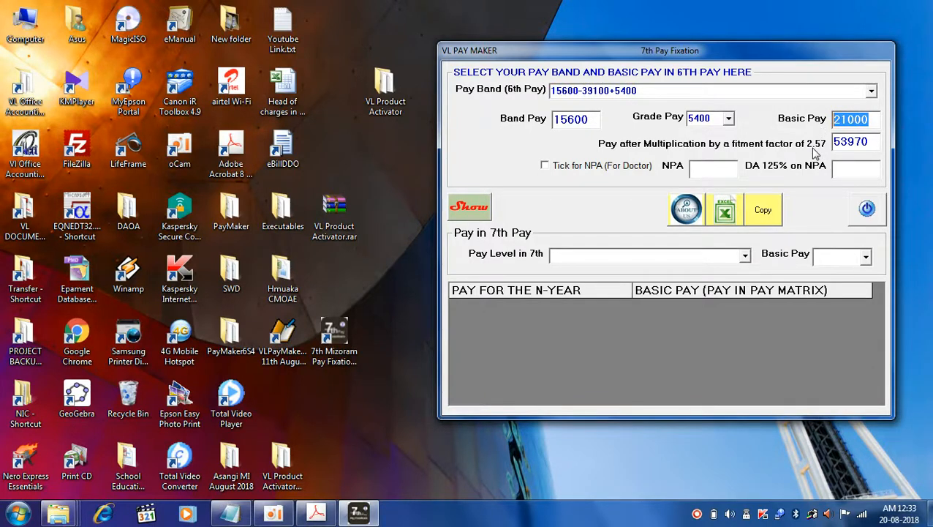
double_click(871, 143)
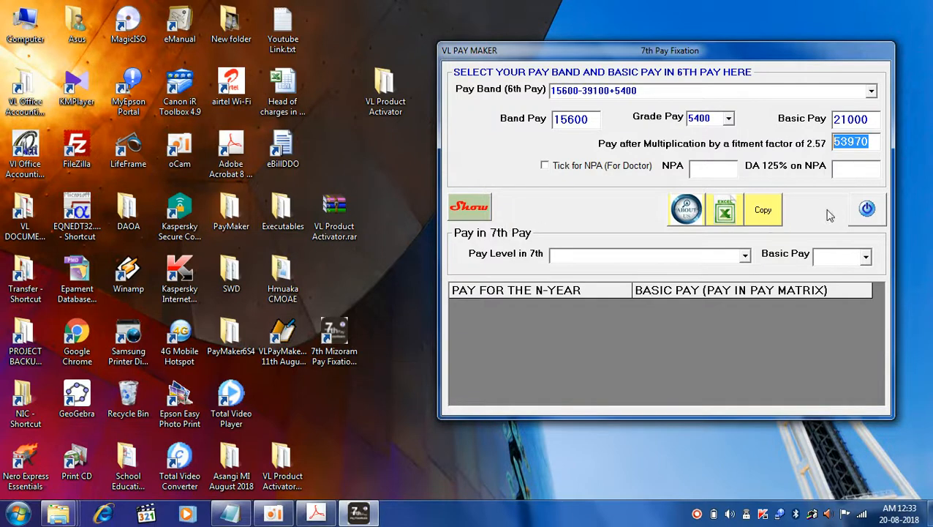
click(476, 210)
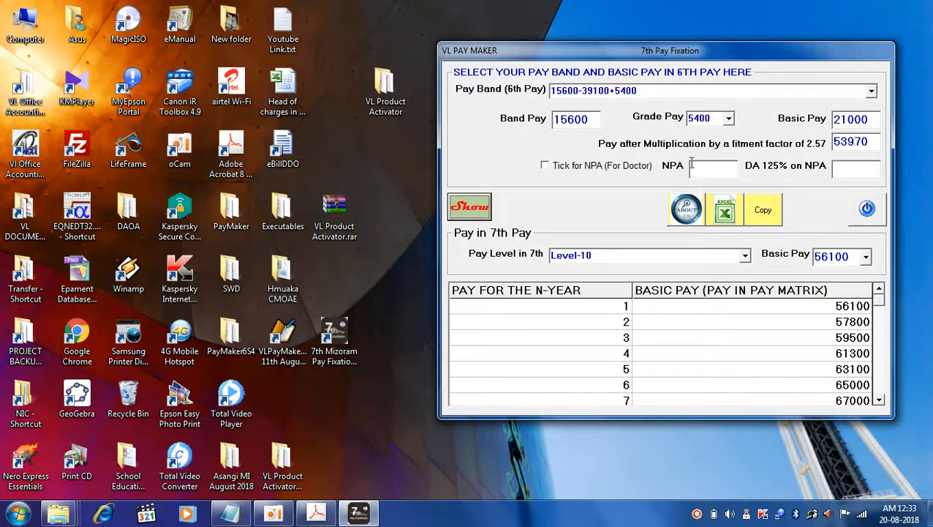
Step: Enable NPA for doctors, recalculate the 7th Pay fixation, and review the resulting yearly pay table
click(578, 167)
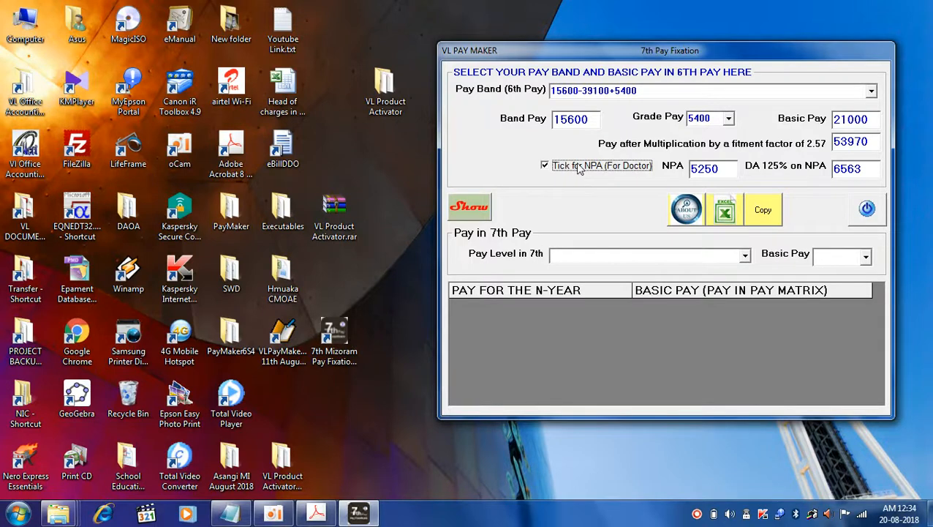
click(853, 122)
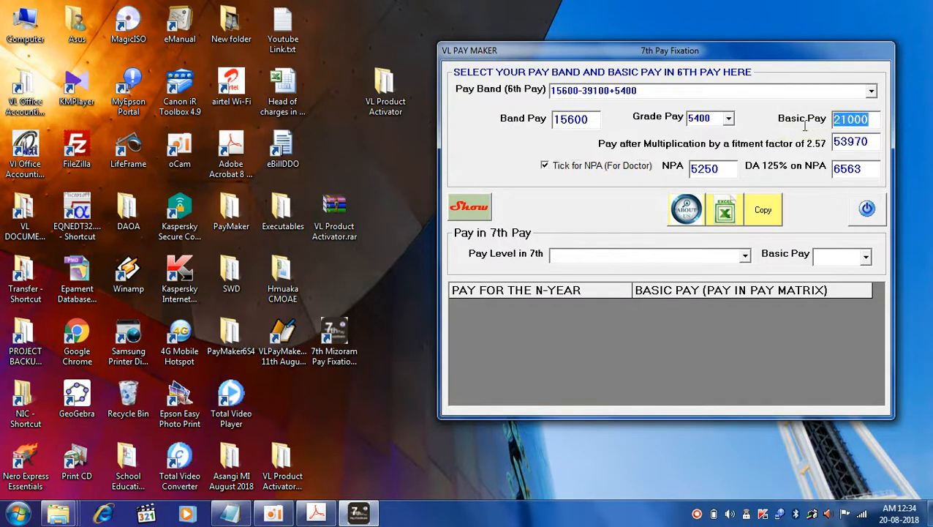
click(724, 170)
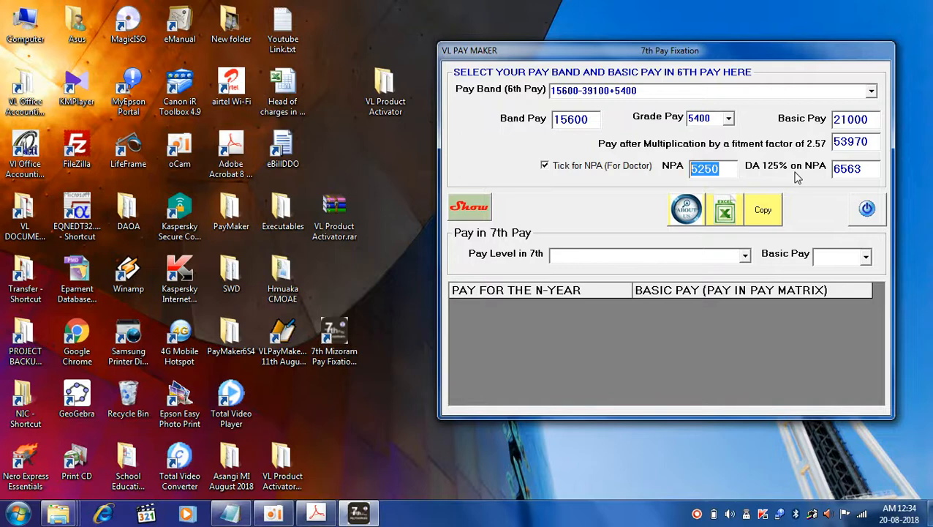
key(Tab)
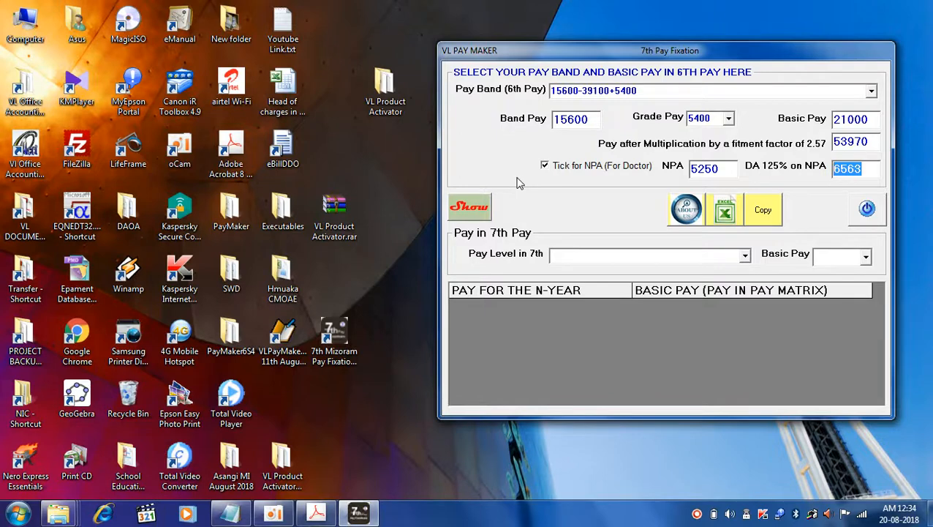
click(479, 208)
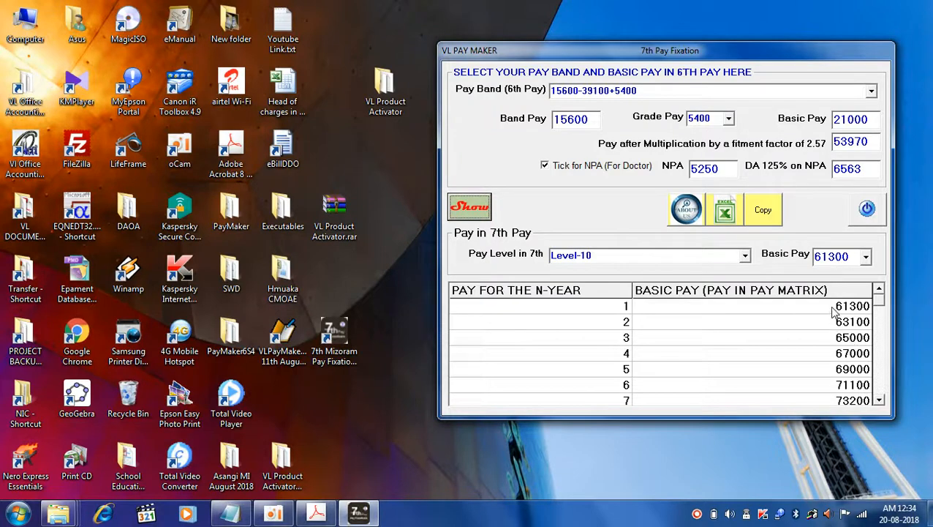
mouse_move(829, 308)
mouse_down()
mouse_move(832, 334)
mouse_move(834, 310)
mouse_up()
scroll(825, 336, down, 4)
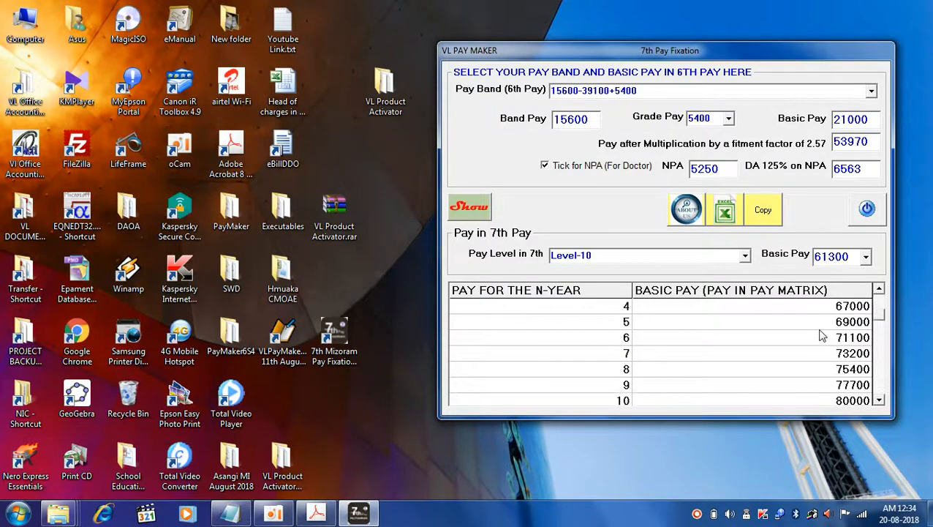
scroll(823, 348, down, 2)
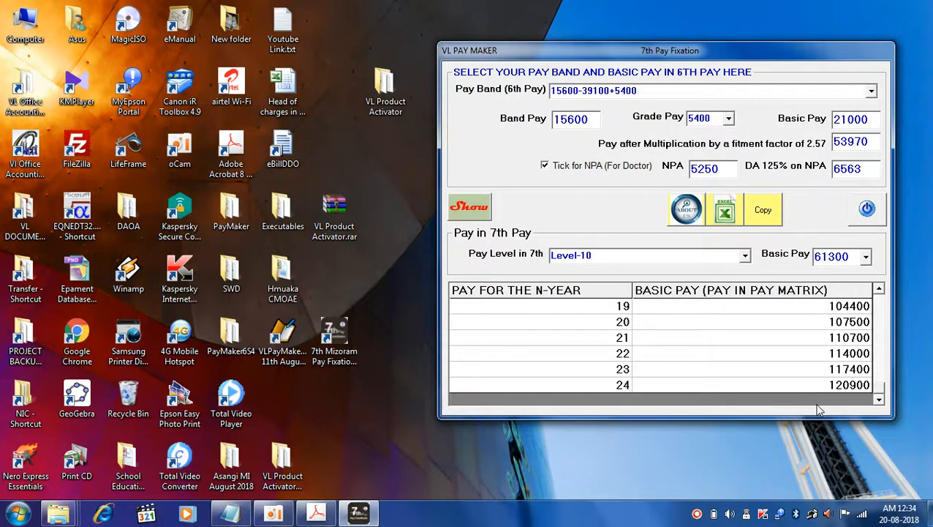
scroll(818, 401, up, 2)
scroll(817, 401, up, 5)
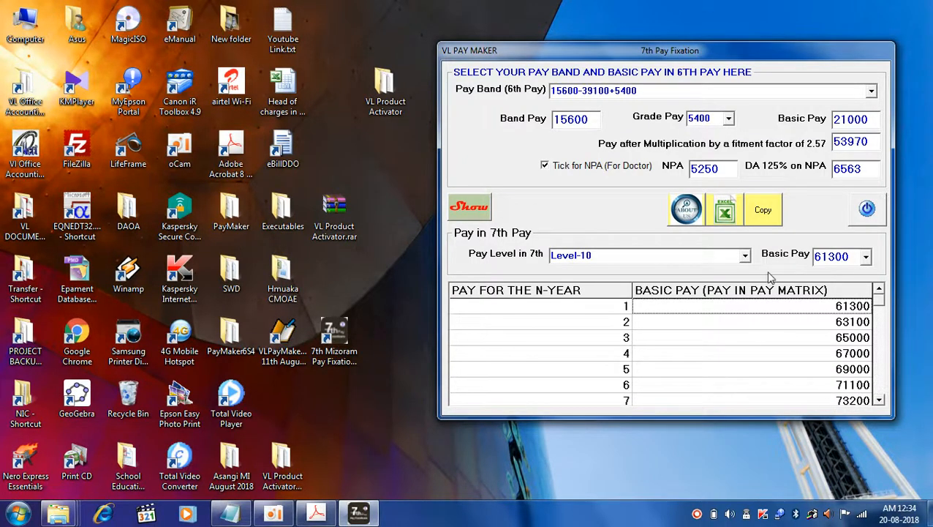
Step: Copy the fixation results into a new Notepad document, review them, and close the document without saving
click(765, 218)
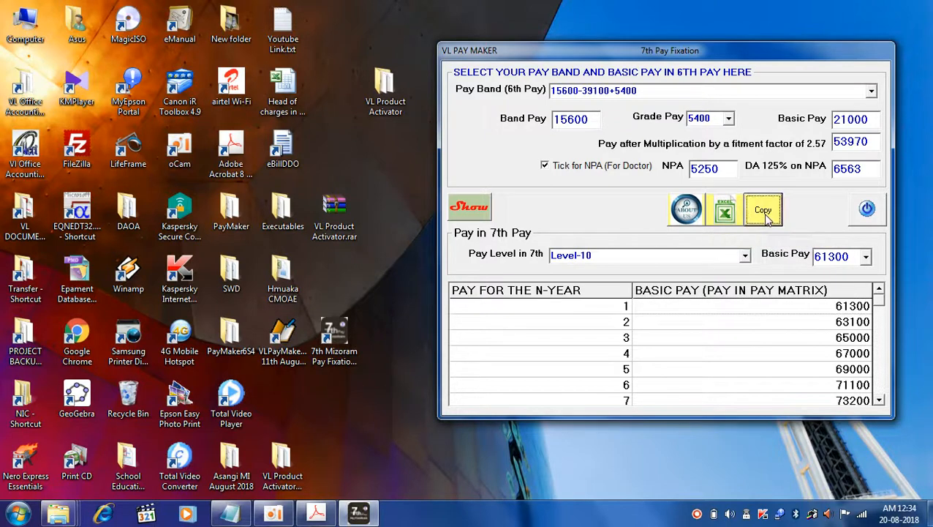
click(16, 511)
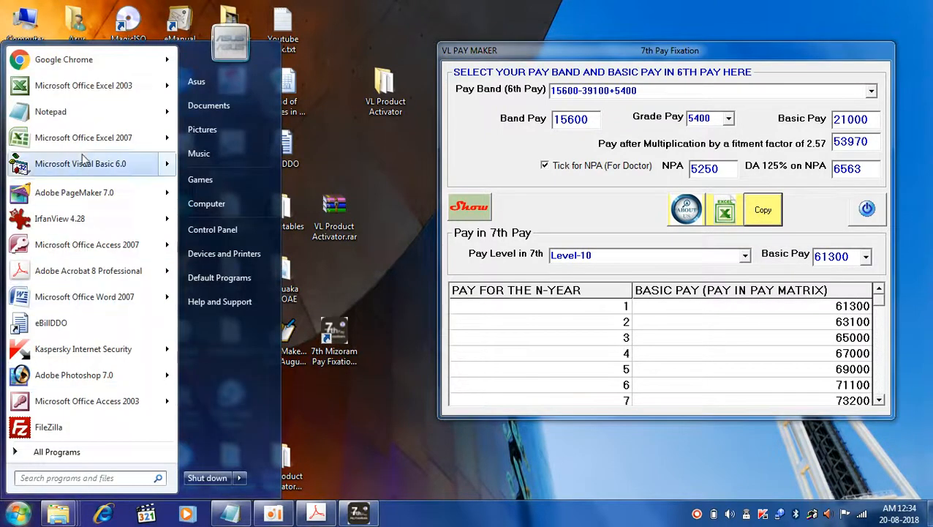
click(82, 116)
key(ctrl+v)
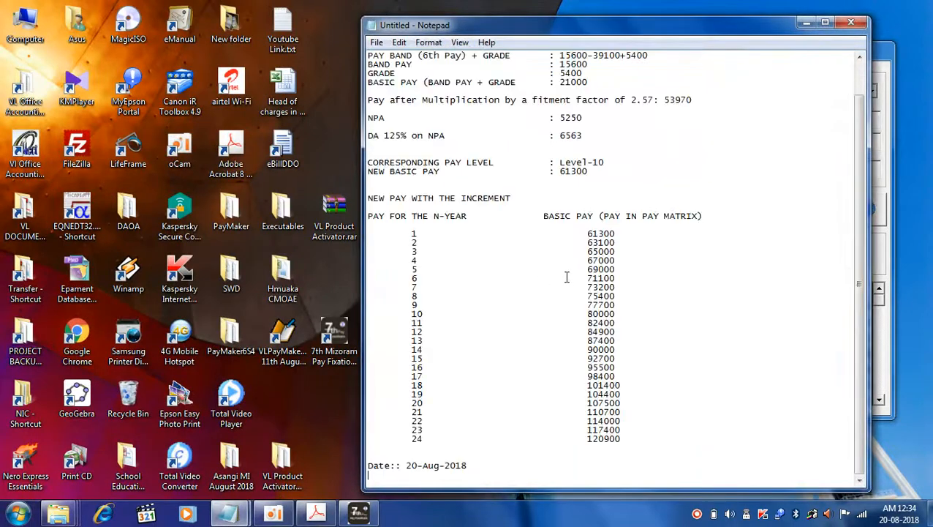
scroll(590, 381, up, 2)
scroll(589, 381, down, 2)
click(850, 23)
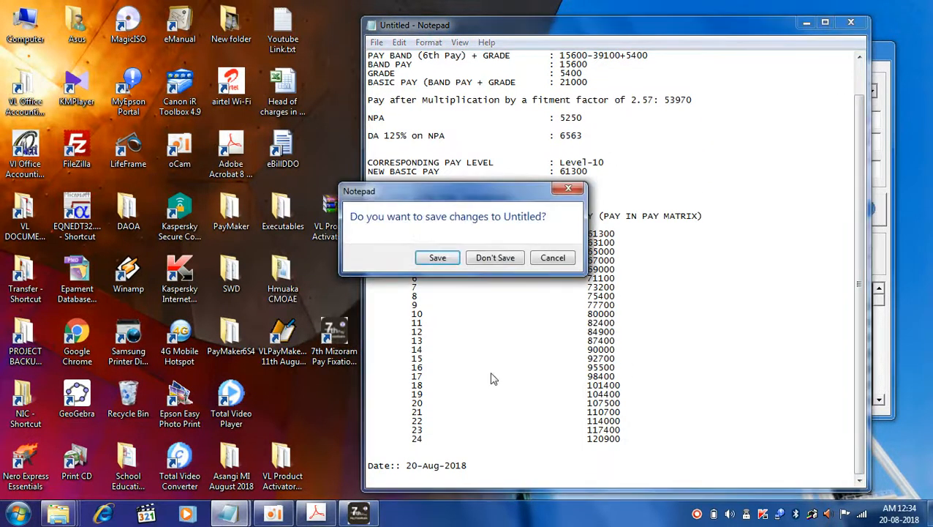
click(495, 258)
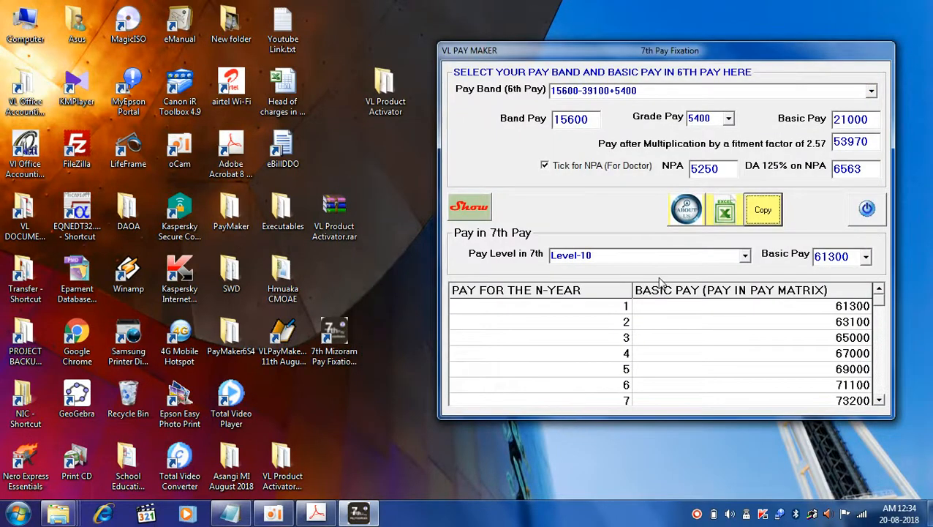
Step: Export the fixation results to an Excel file named PayFixationfor7thPay.XLS on the Desktop
drag(717, 48, 736, 55)
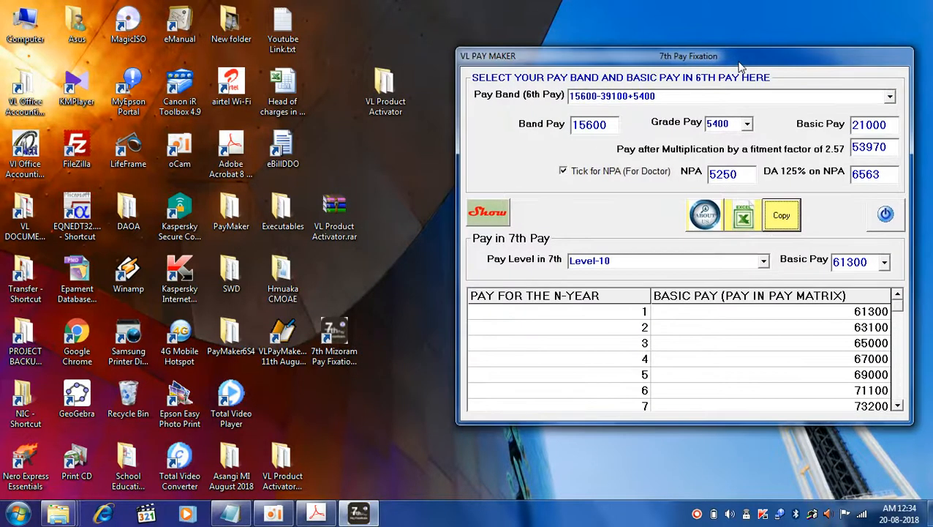
click(747, 222)
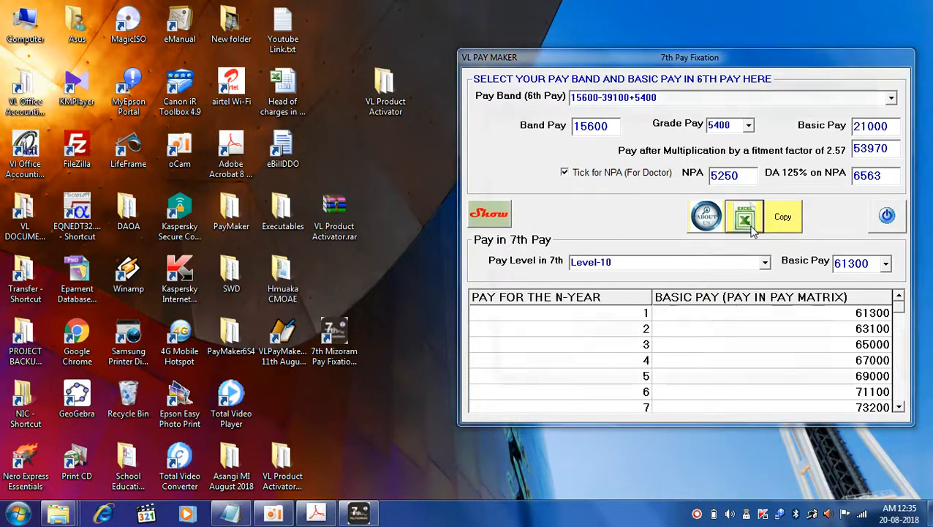
click(523, 169)
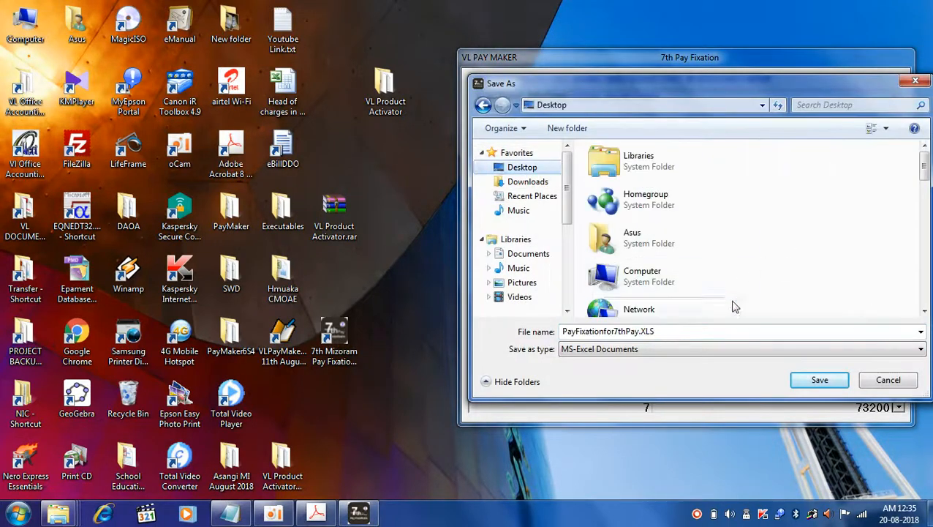
click(820, 382)
click(594, 303)
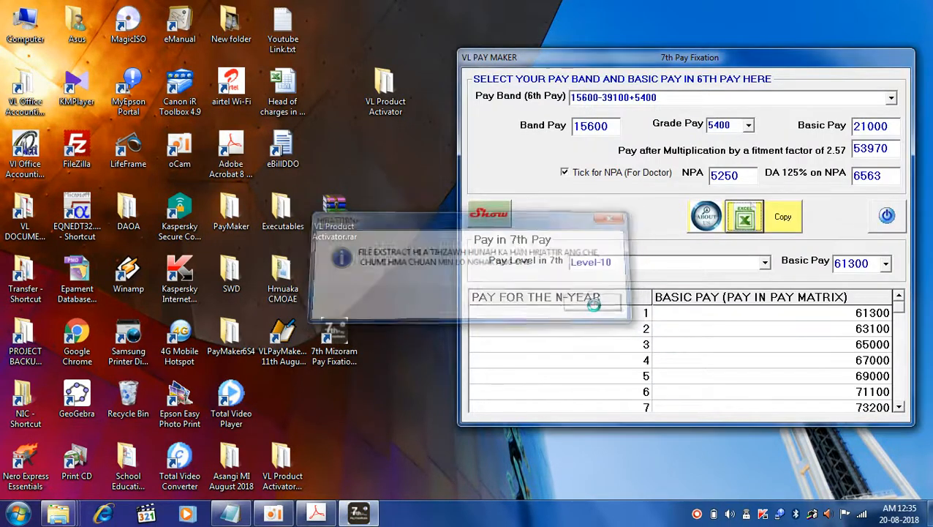
Step: Dismiss the export message and open PayFixationfor7thPay.XLS from the desktop in Excel, accepting the file-format warning
click(563, 308)
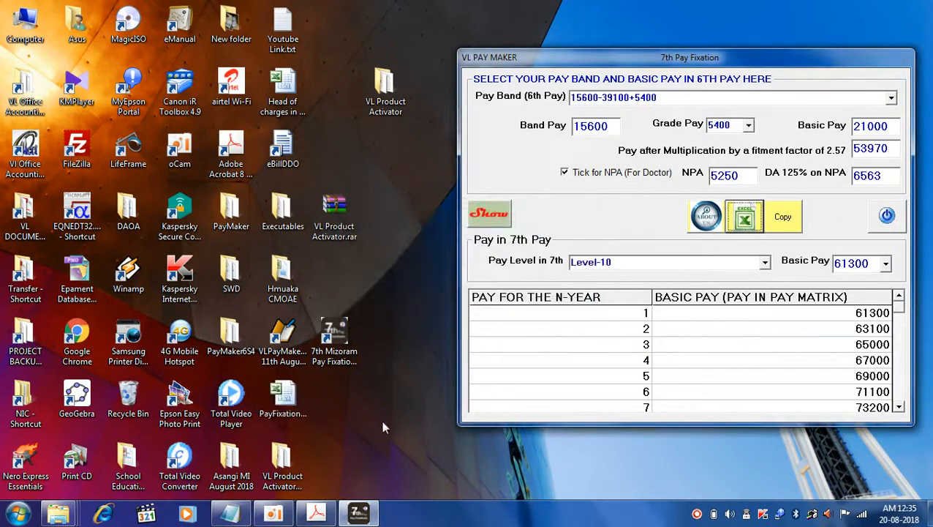
double_click(283, 398)
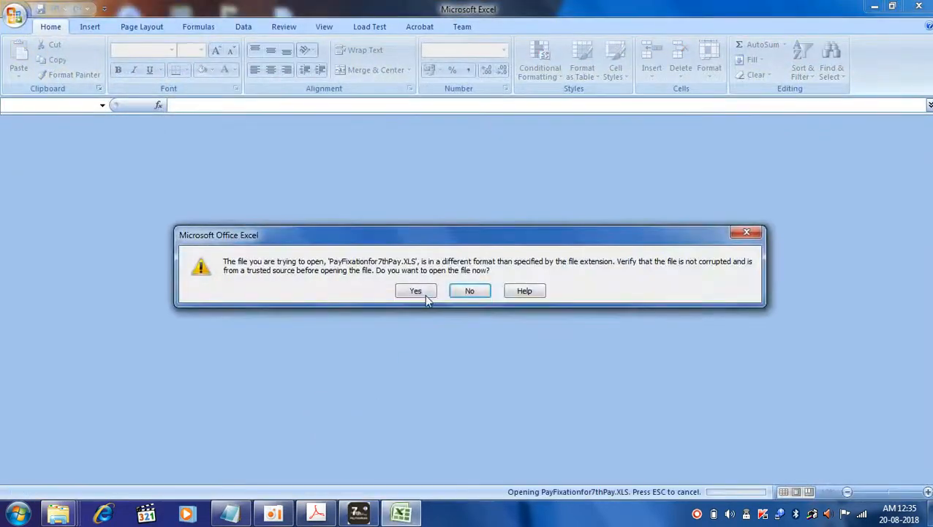
click(423, 291)
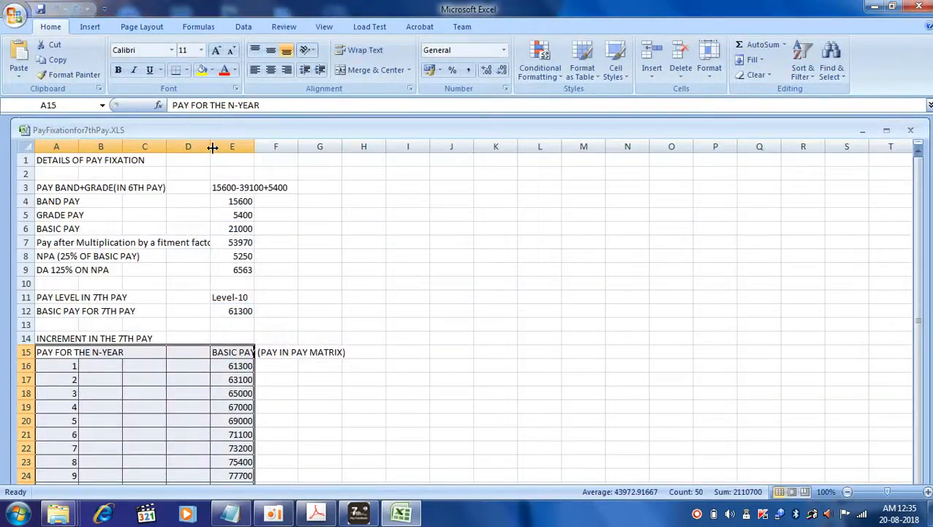
Step: Widen columns D and E to fit their text and right-align the values in cells E3 to E13
drag(211, 146, 448, 146)
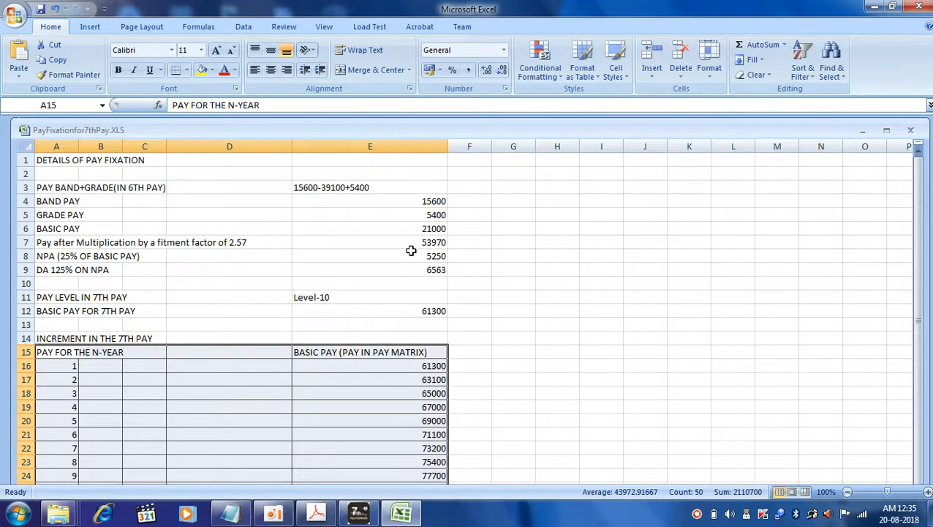
drag(378, 186, 412, 312)
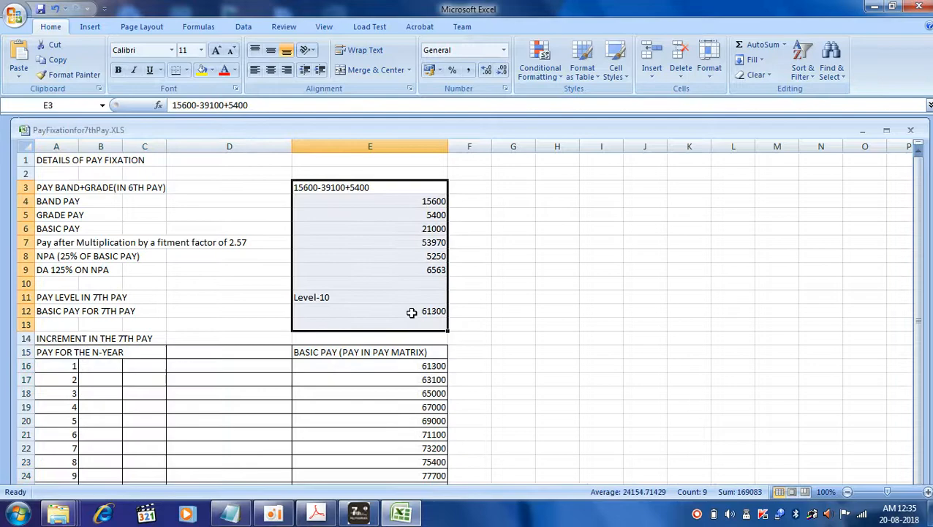
click(287, 70)
Step: Review the exported fixation details and the full yearly increment table, and close the workbook without saving the changes
click(594, 285)
scroll(594, 286, down, 4)
scroll(594, 286, up, 4)
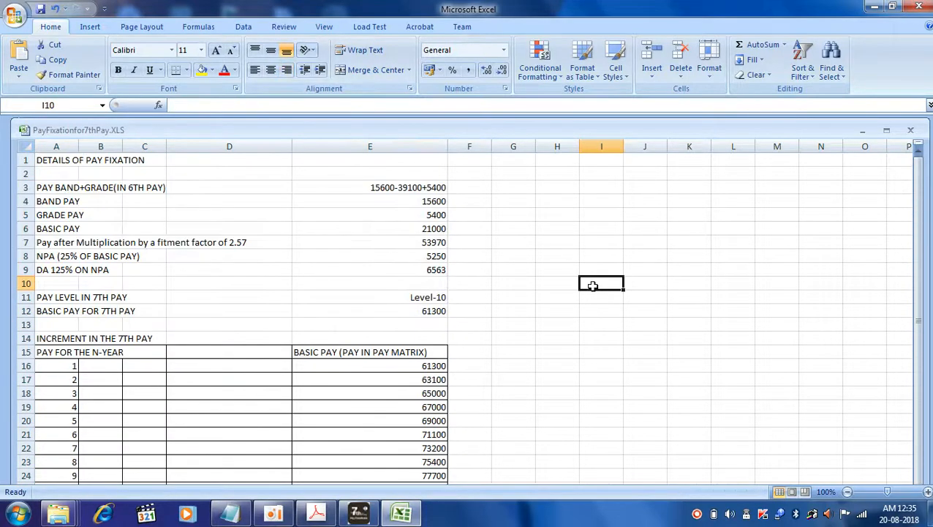
scroll(593, 286, down, 10)
scroll(591, 292, up, 10)
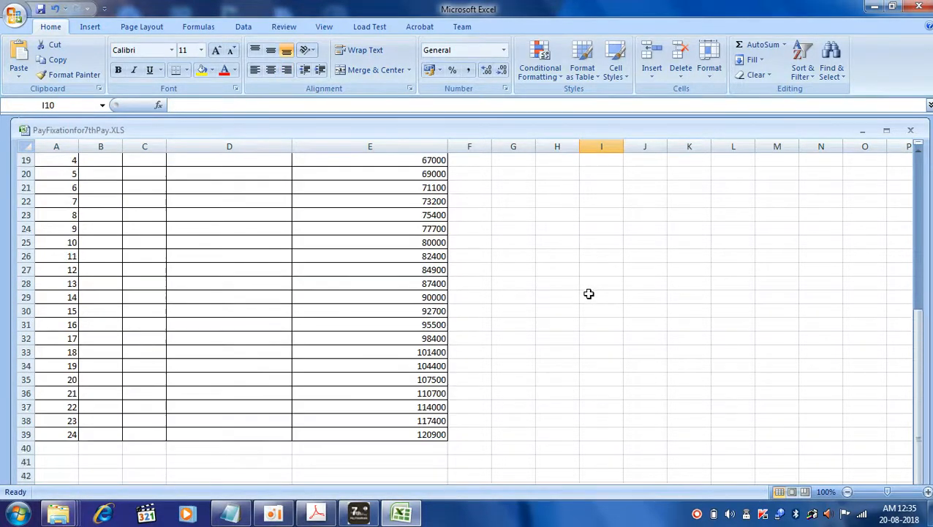
click(919, 6)
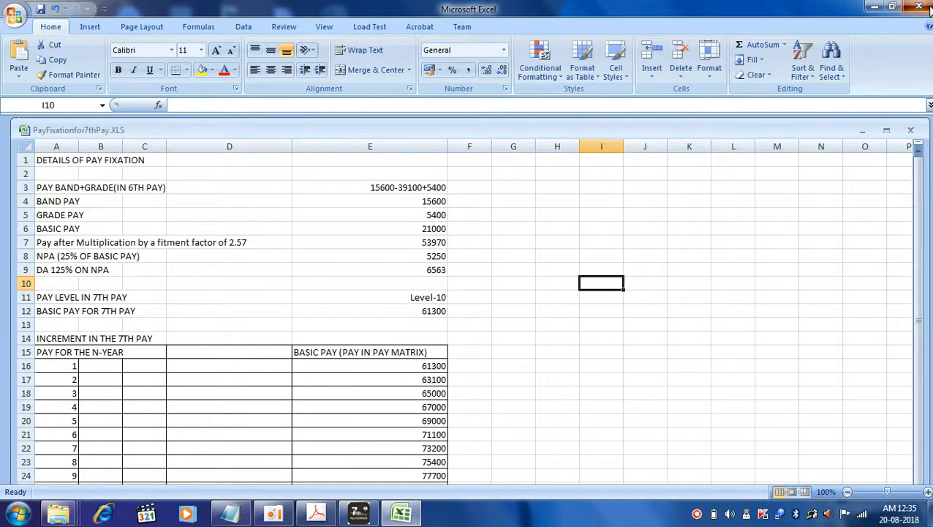
click(470, 290)
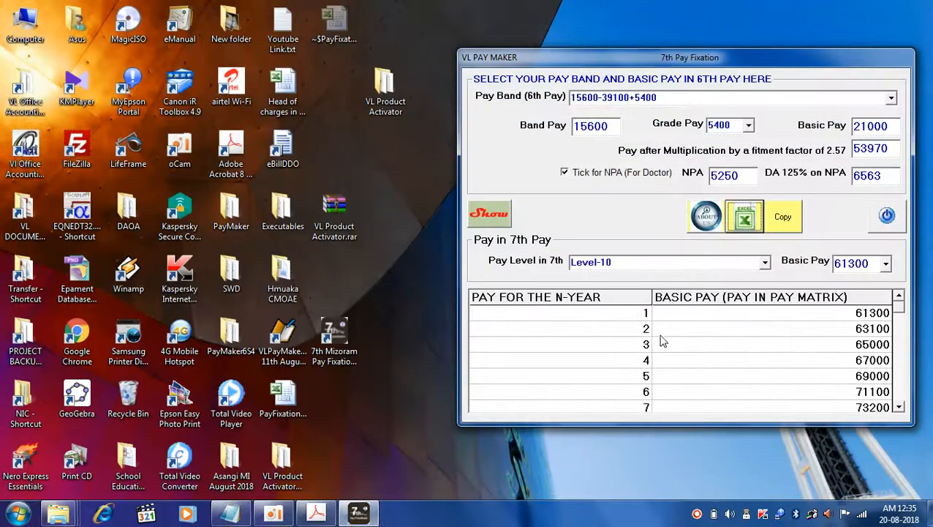
Step: View the pay fixation program's About information, including its contact details and Download Update link, and close it
drag(714, 71, 706, 72)
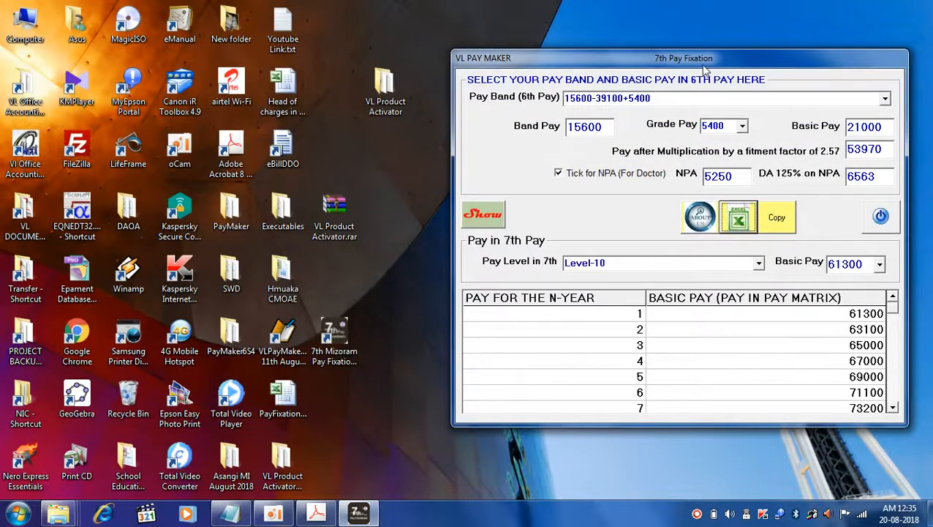
click(701, 217)
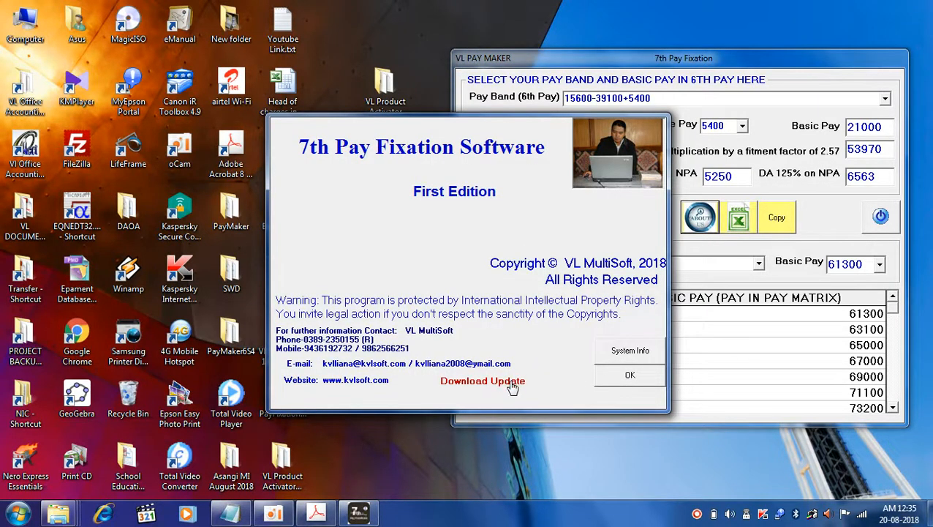
click(629, 377)
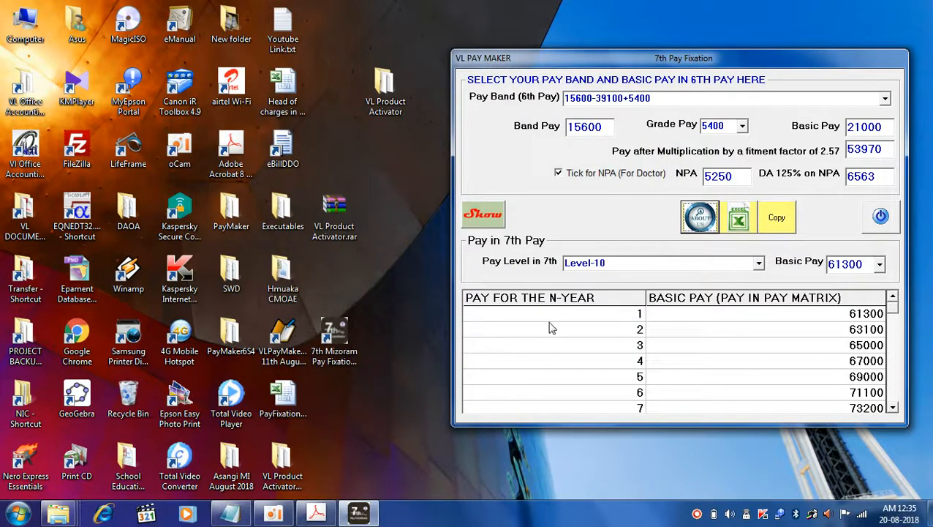
Step: Select the yearly pay table rows through year 24, show the available copy options, and dismiss them without copying
drag(552, 314, 839, 428)
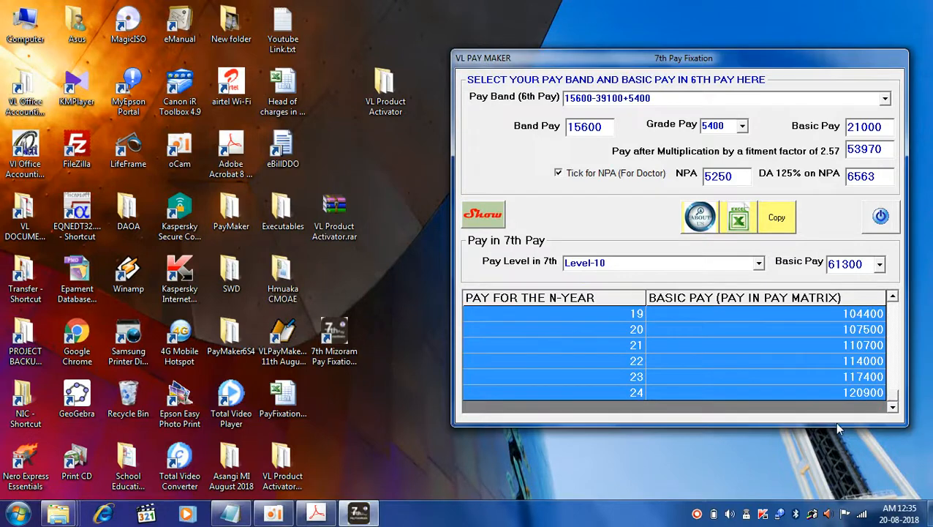
right_click(822, 378)
mouse_move(837, 390)
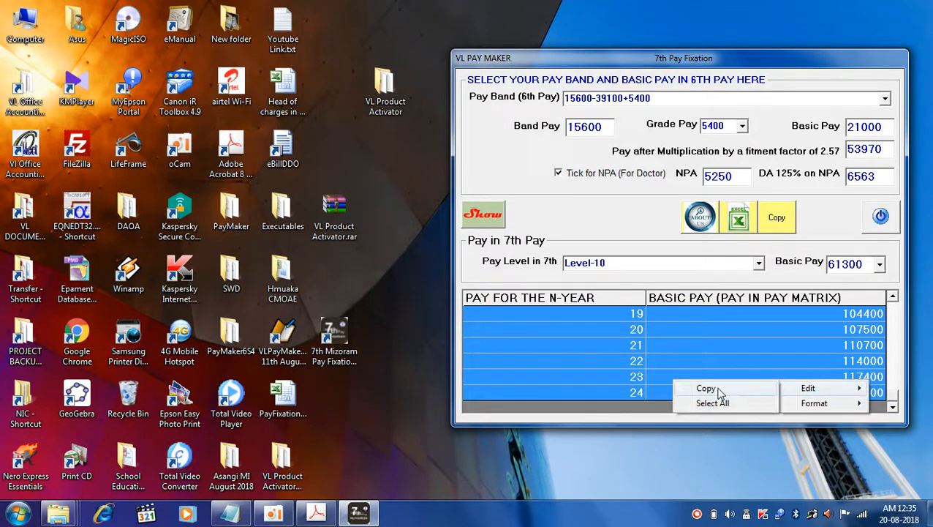
click(752, 352)
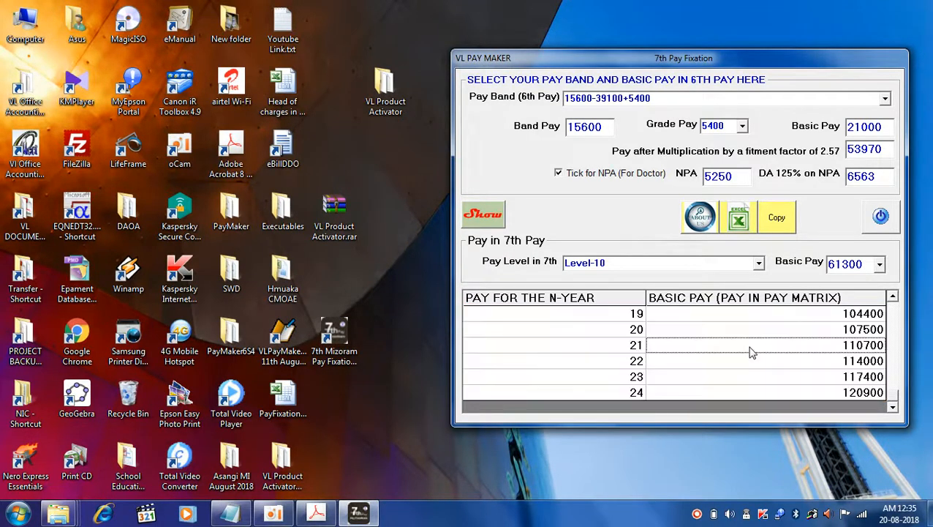
scroll(751, 352, up, 7)
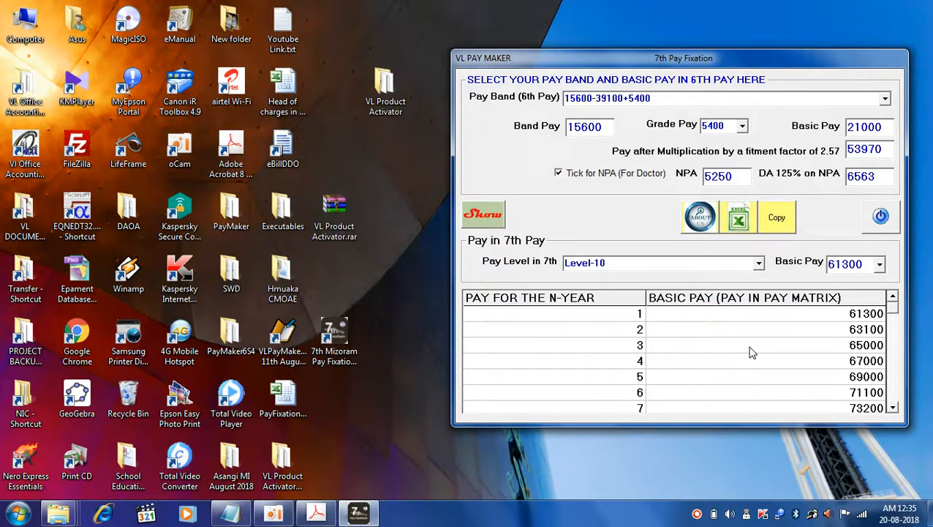
Step: Reopen the About information to check where updates can be downloaded, and return to the fixation results
click(614, 350)
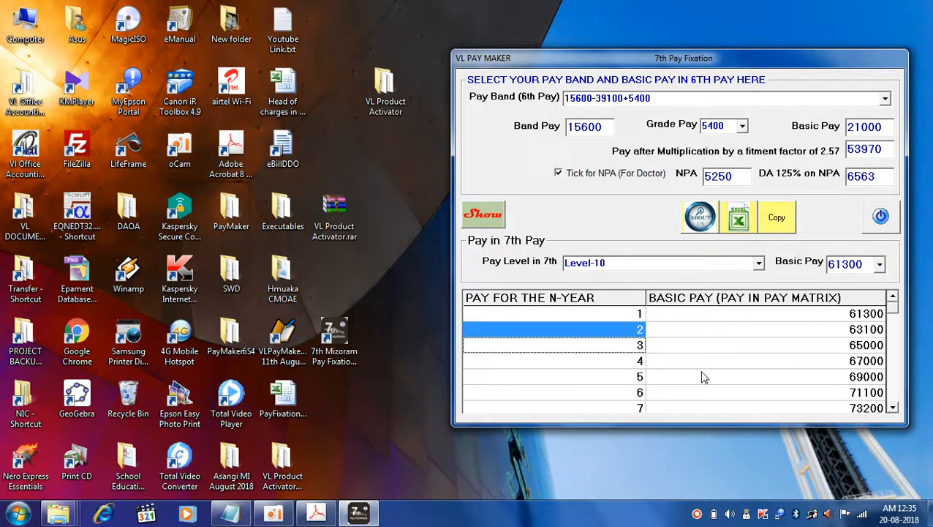
click(698, 223)
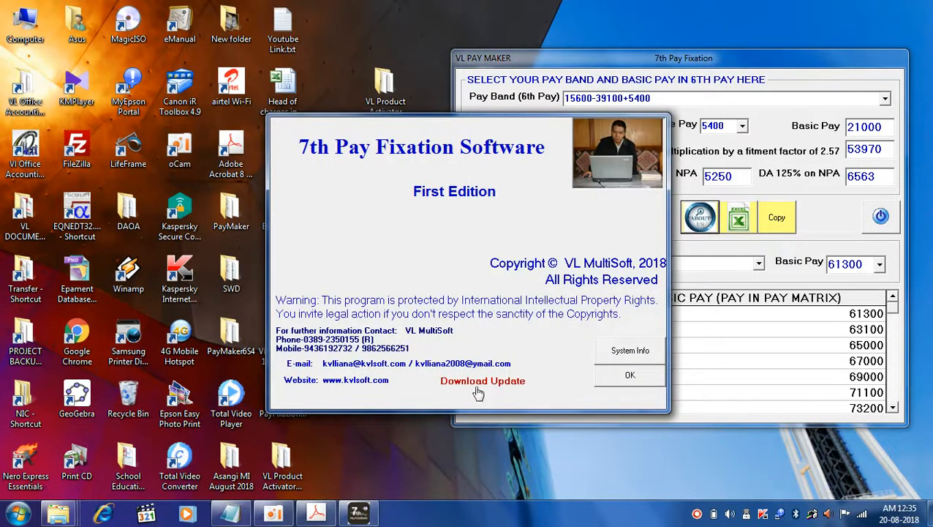
click(628, 374)
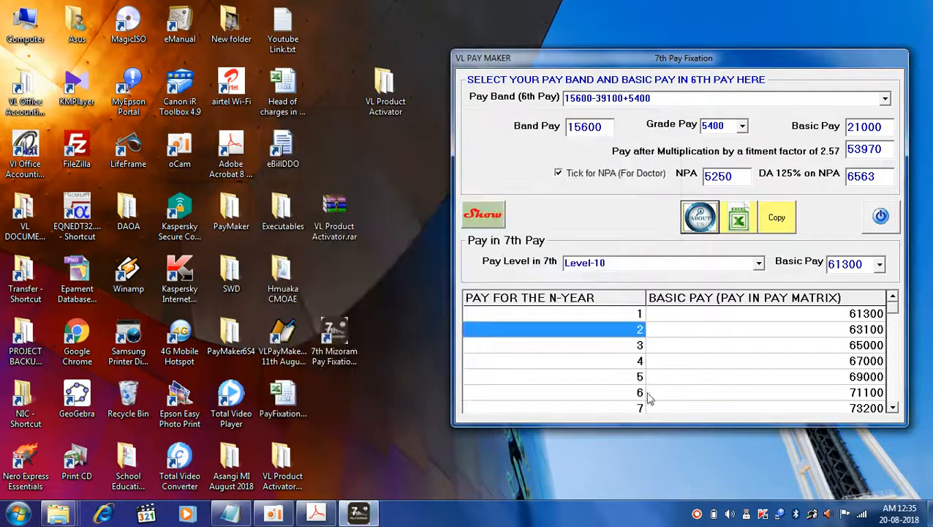